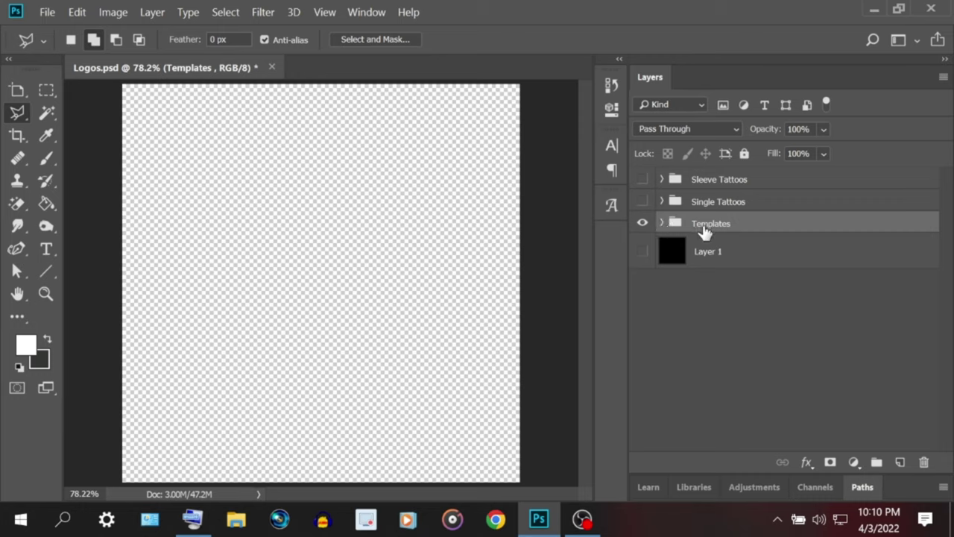
Open the on-screen keyboard, move it out of the way, then put it away
click(193, 523)
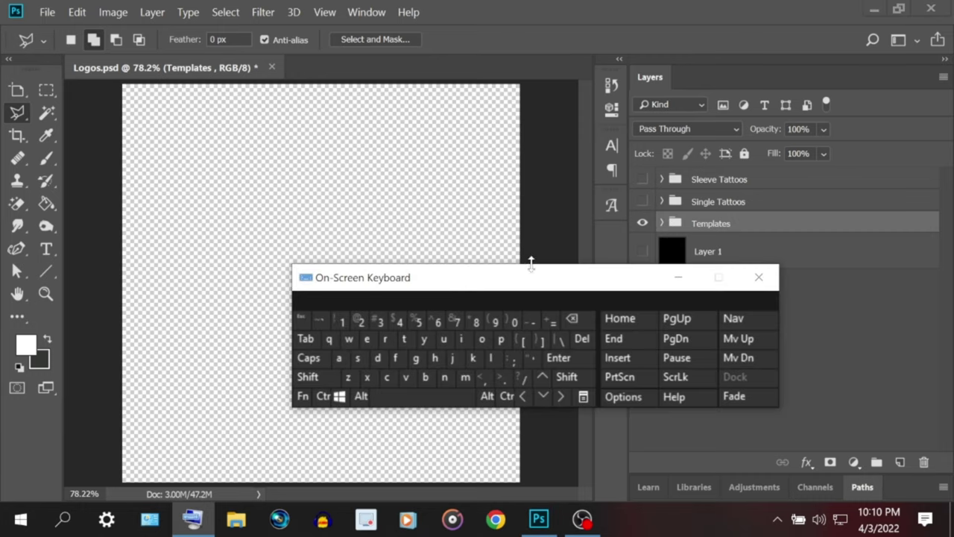
drag(564, 287, 363, 361)
click(481, 352)
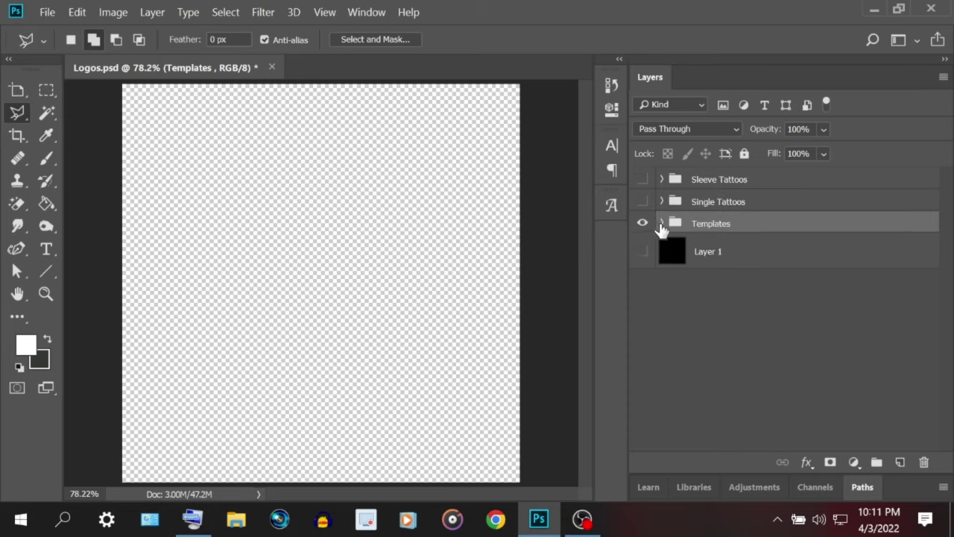
Expand the Templates group and briefly preview Image6 and the 3aCjuZXm BLUE logo
click(661, 224)
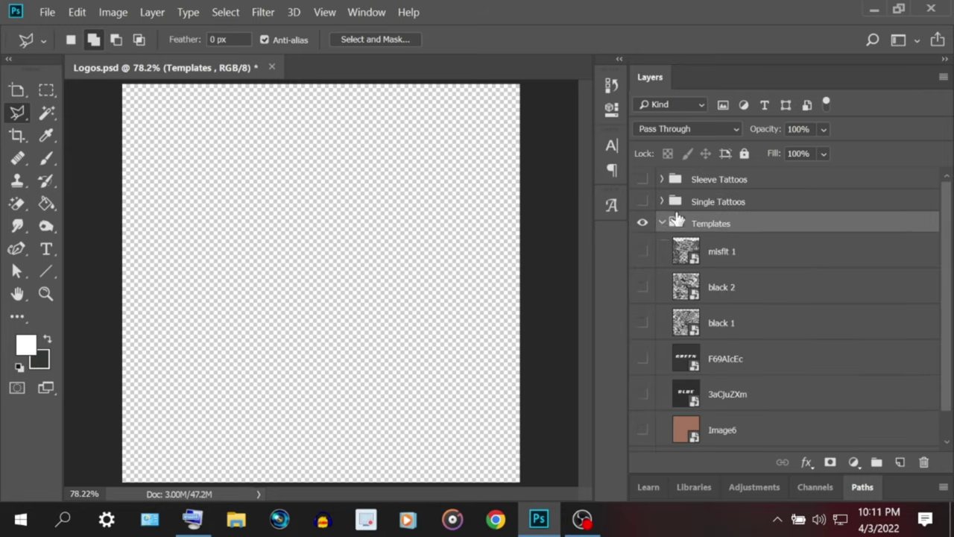
click(642, 431)
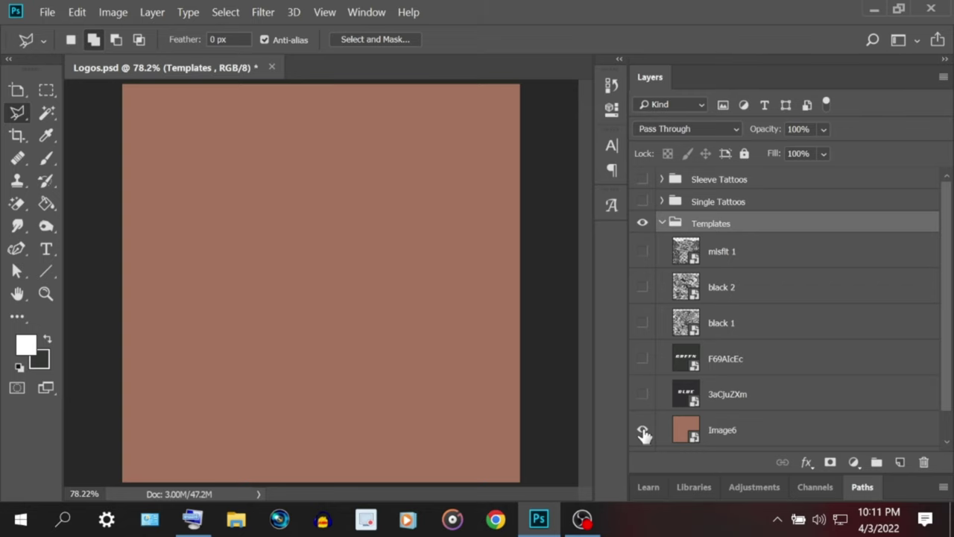
click(643, 431)
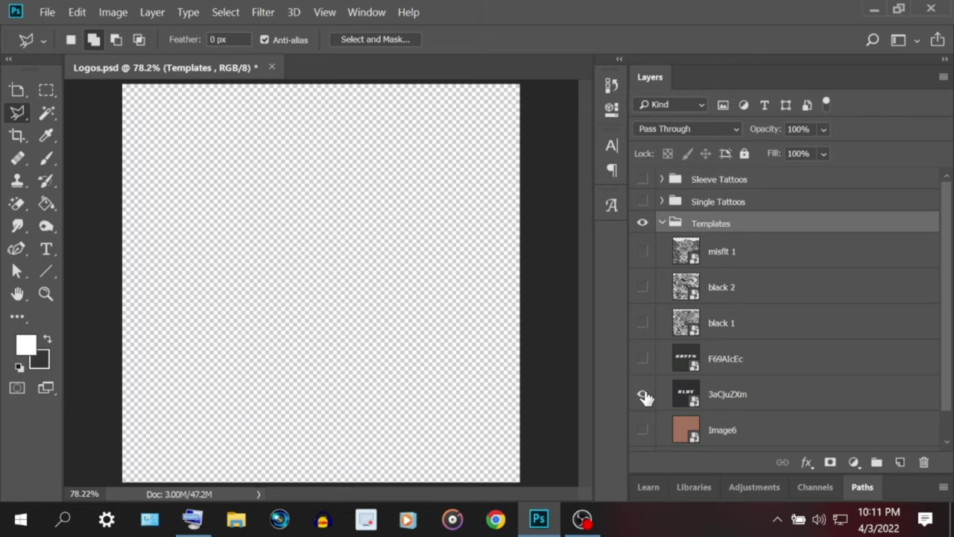
click(643, 394)
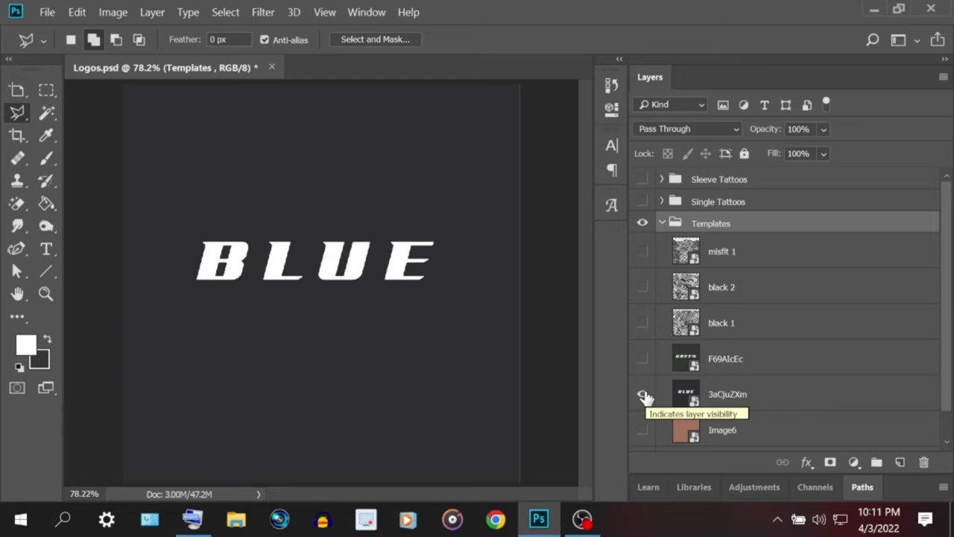
click(643, 395)
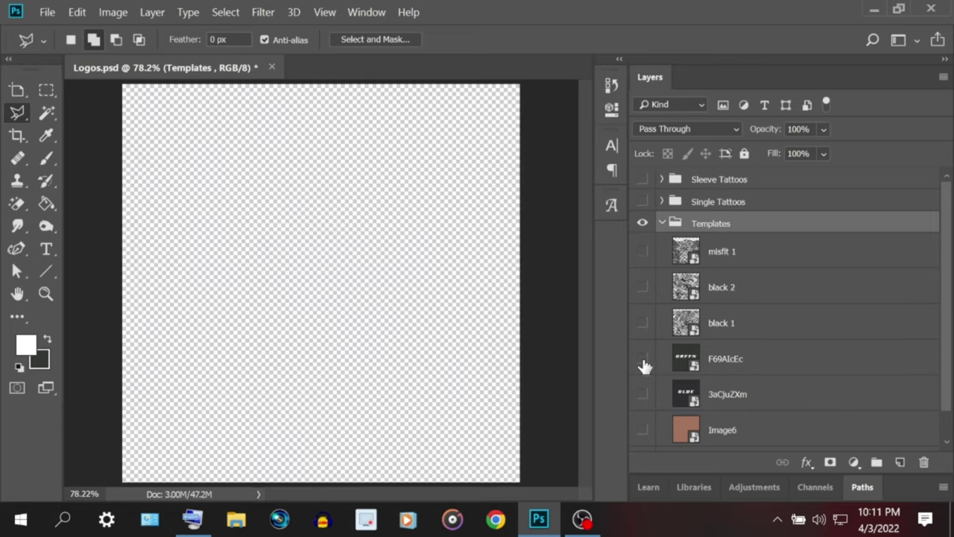
Preview the GREEN and BLUE logos over black Layer 1, then hide them all
click(643, 359)
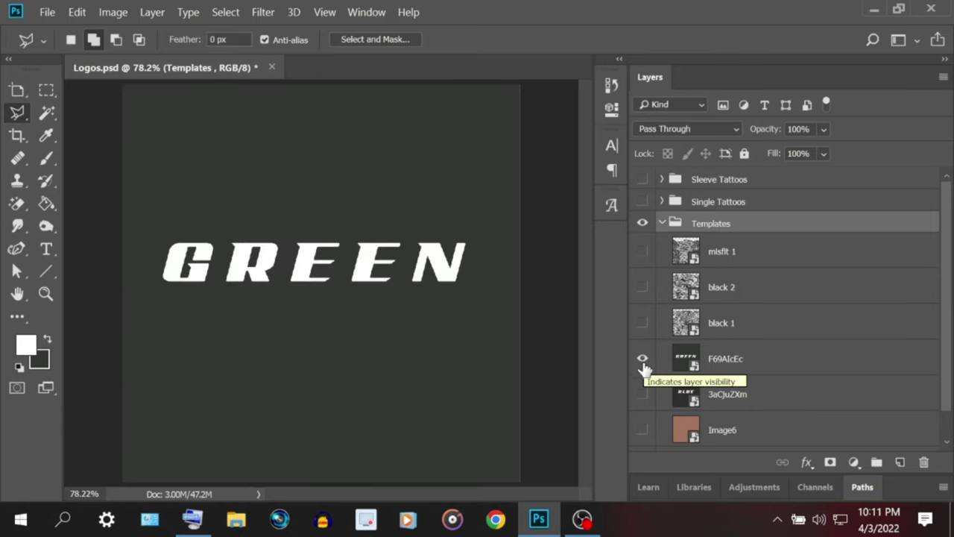
click(643, 395)
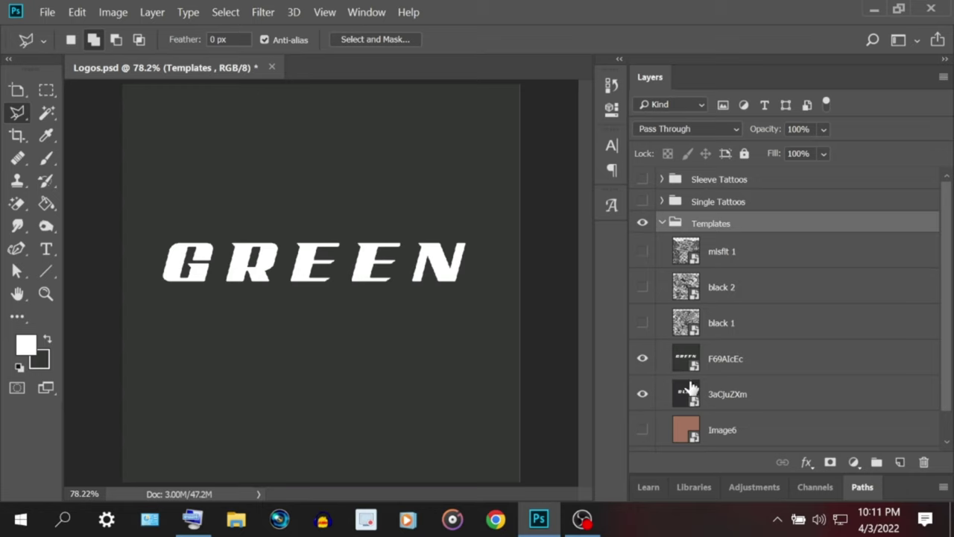
scroll(684, 367, down, 1)
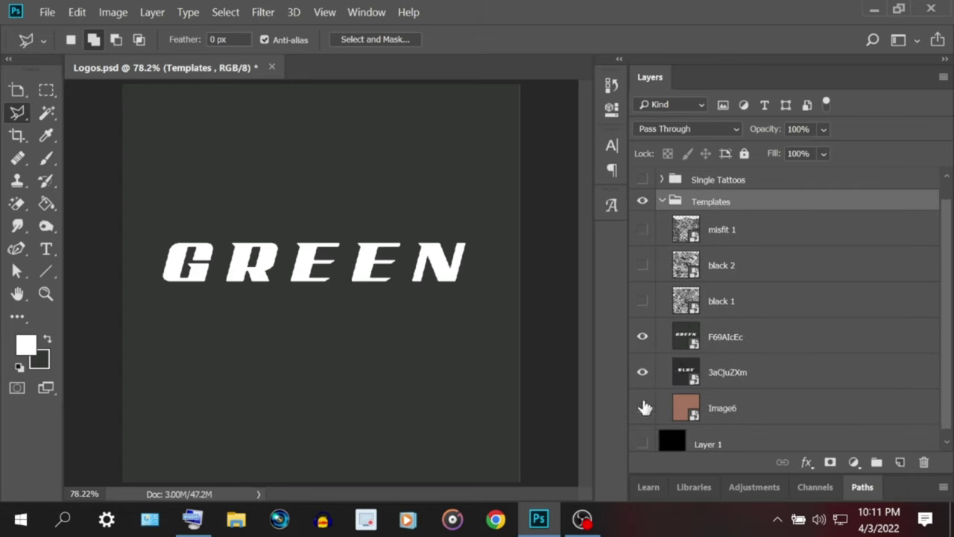
click(643, 443)
drag(642, 414, 645, 343)
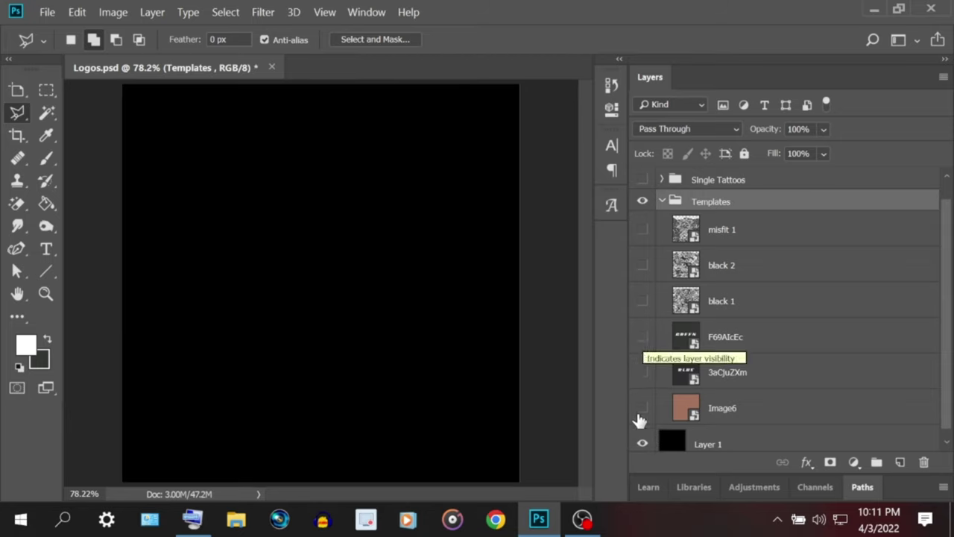
click(643, 444)
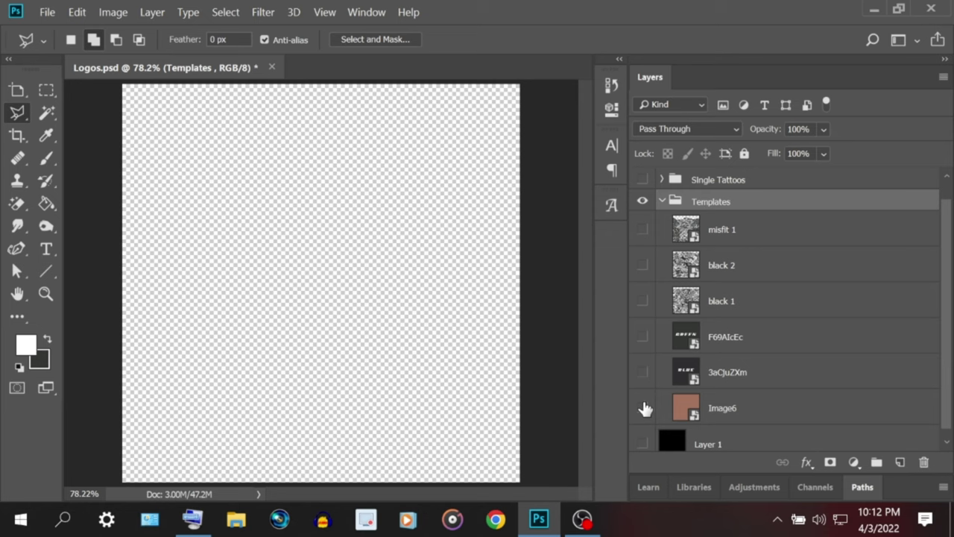
Compare the black 1 collage with the BLUE text and black backdrop, then hide it
click(642, 302)
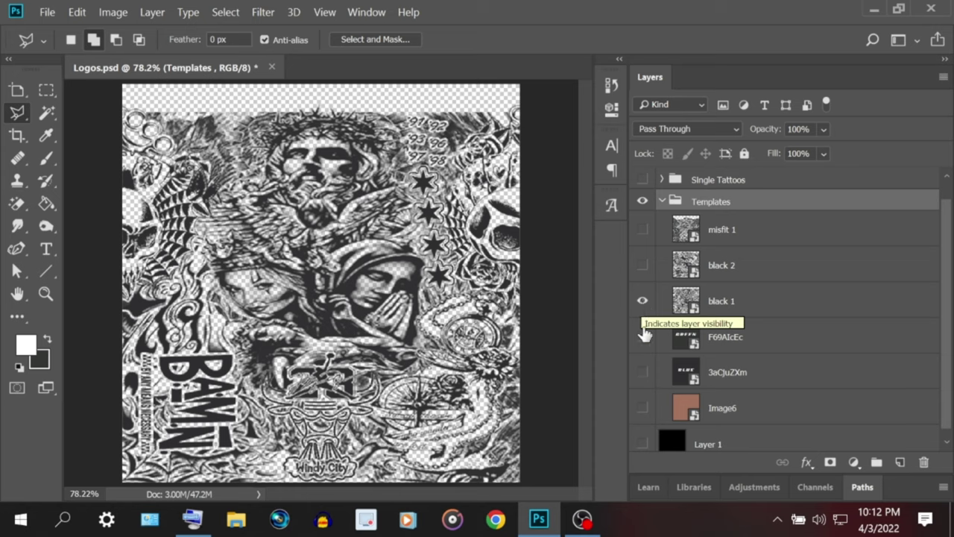
click(644, 379)
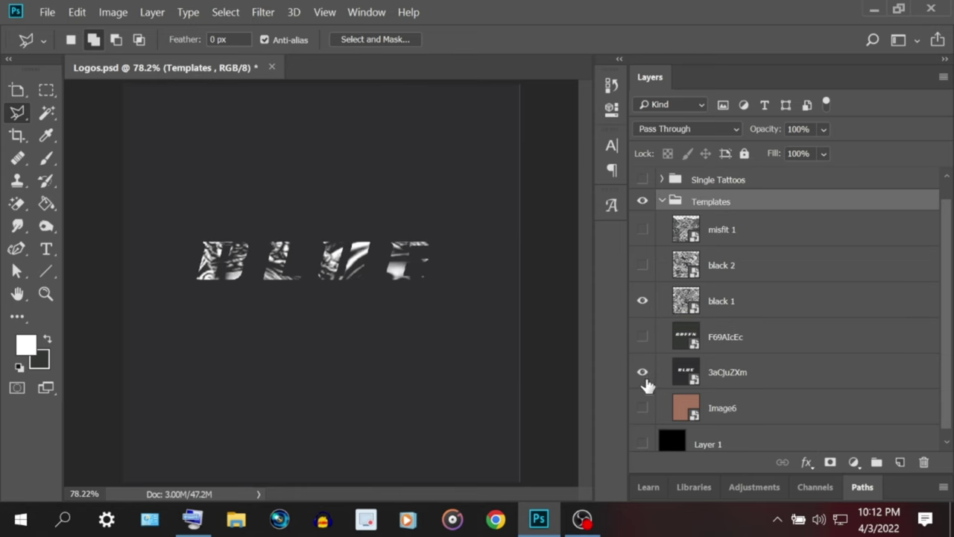
click(643, 372)
click(642, 443)
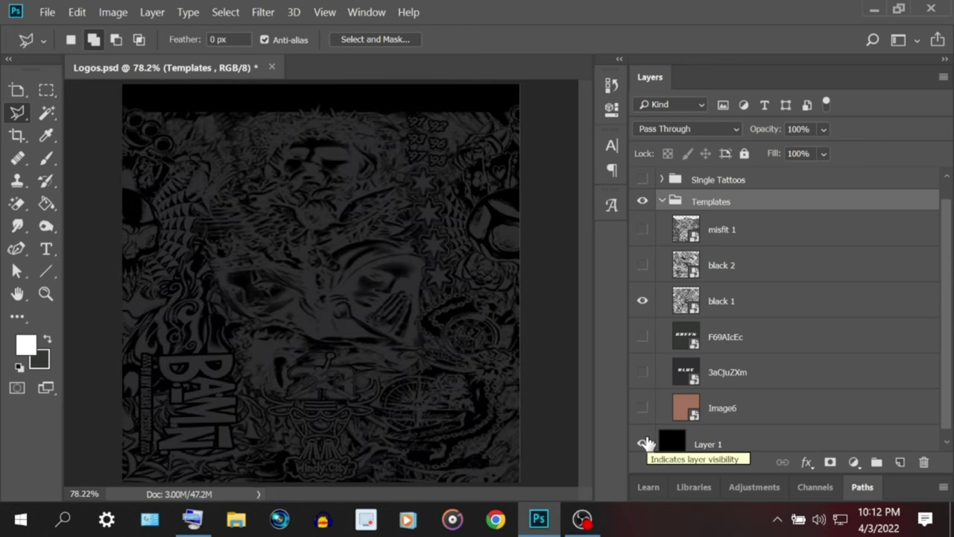
click(643, 444)
click(643, 301)
Show black 2 and compare it with the BLUE text and black backdrop
click(643, 265)
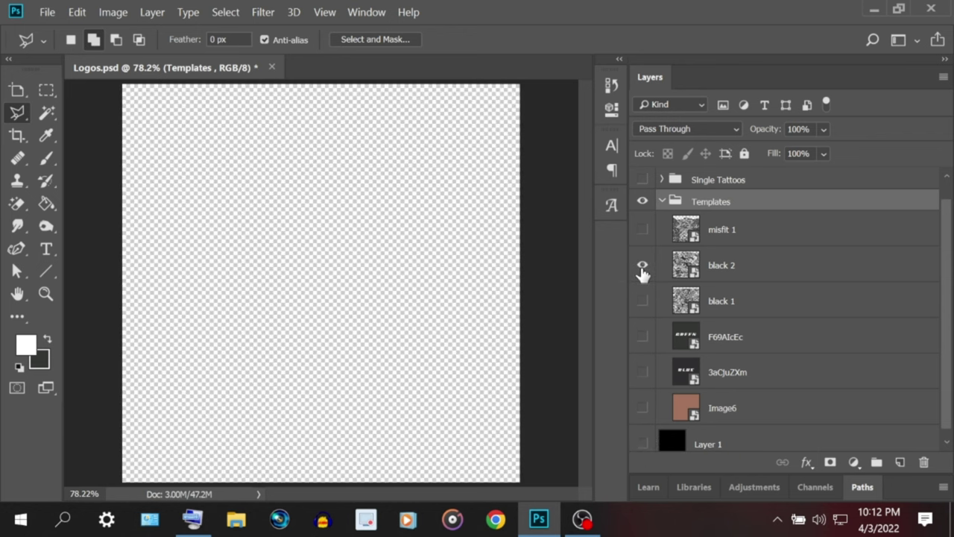
click(643, 373)
click(643, 372)
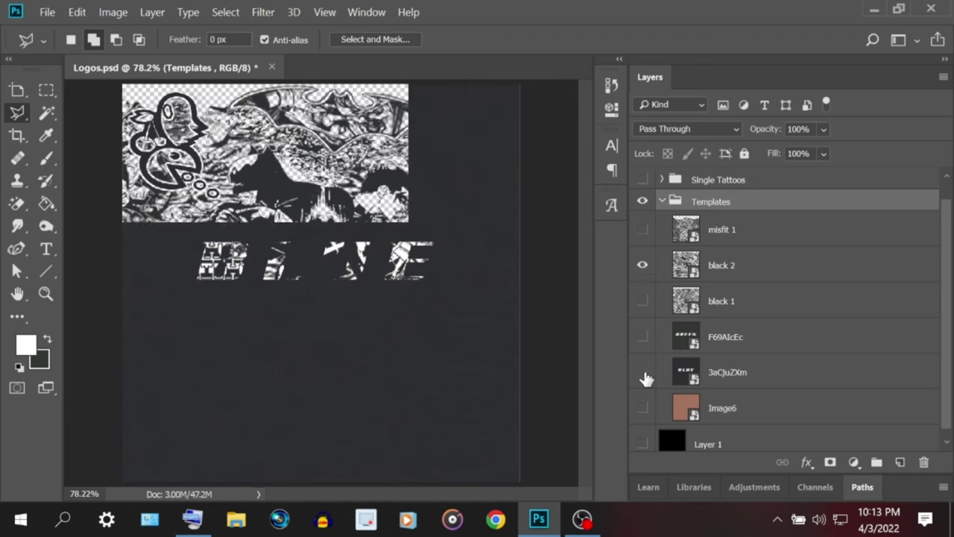
click(643, 444)
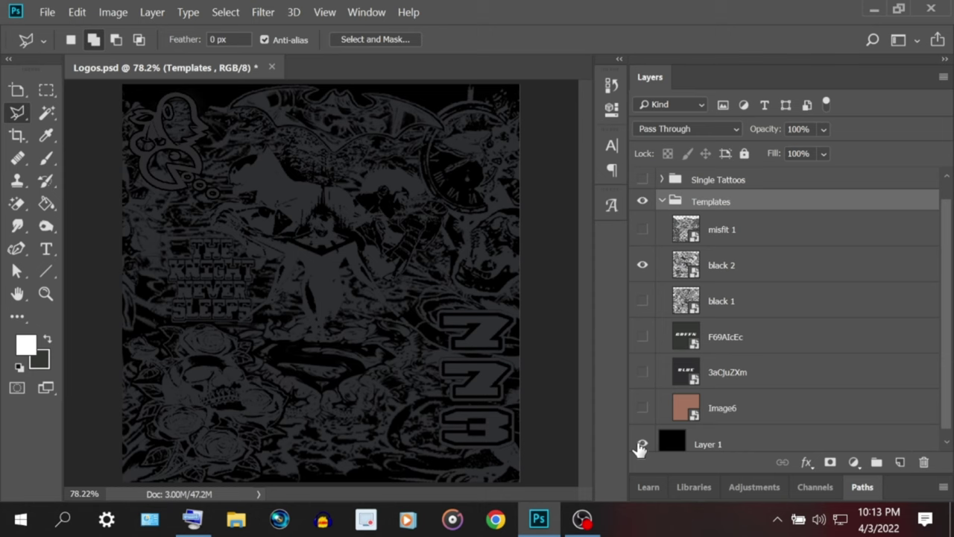
click(643, 444)
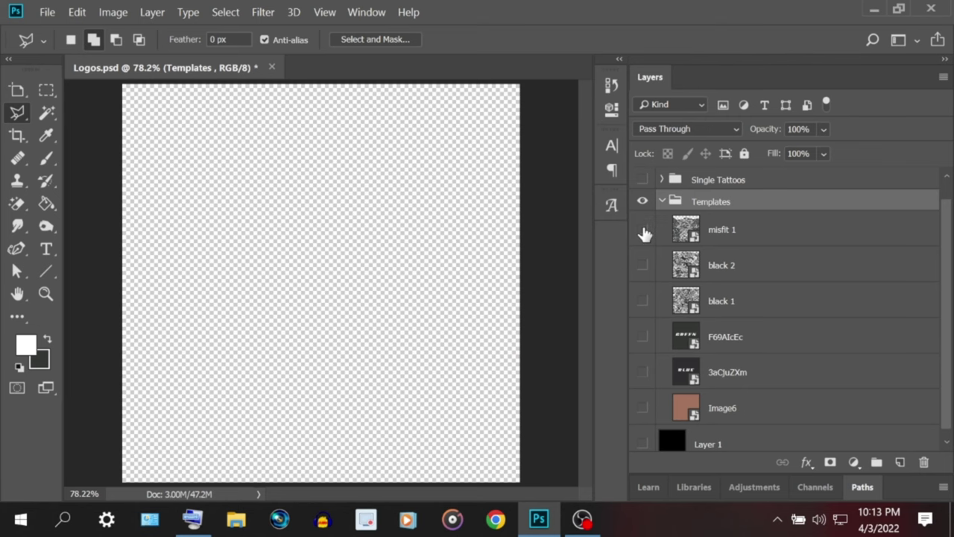
Show the misfit 1 skull-and-roses artwork layer on the canvas
click(642, 230)
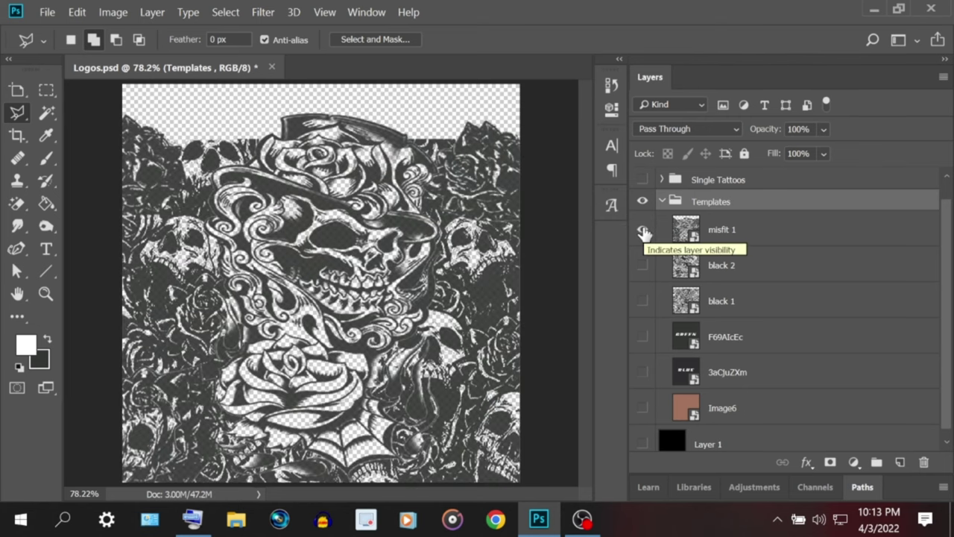
Preview the GREEN and BLUE text and the black backdrop over misfit 1, hiding each again
click(643, 337)
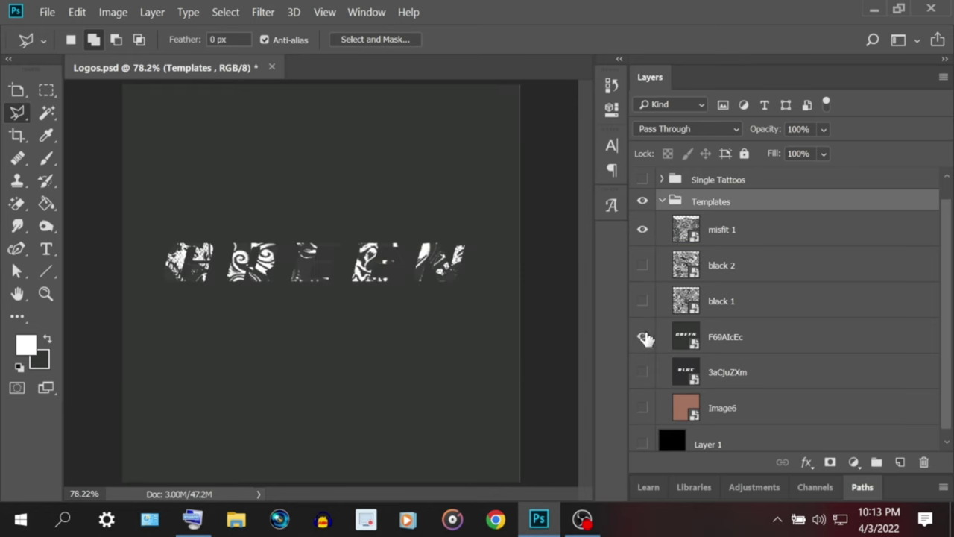
click(644, 337)
click(643, 372)
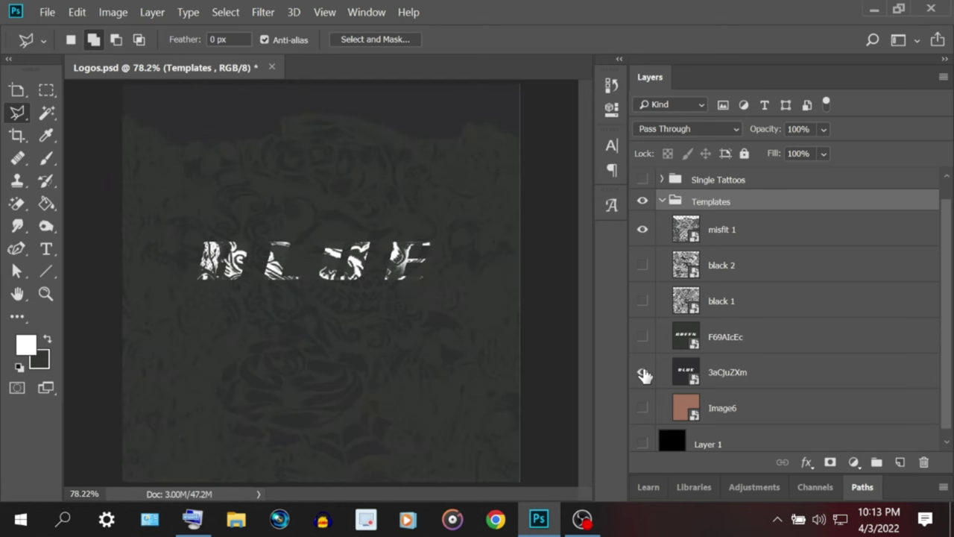
click(643, 372)
click(643, 337)
click(642, 337)
click(643, 444)
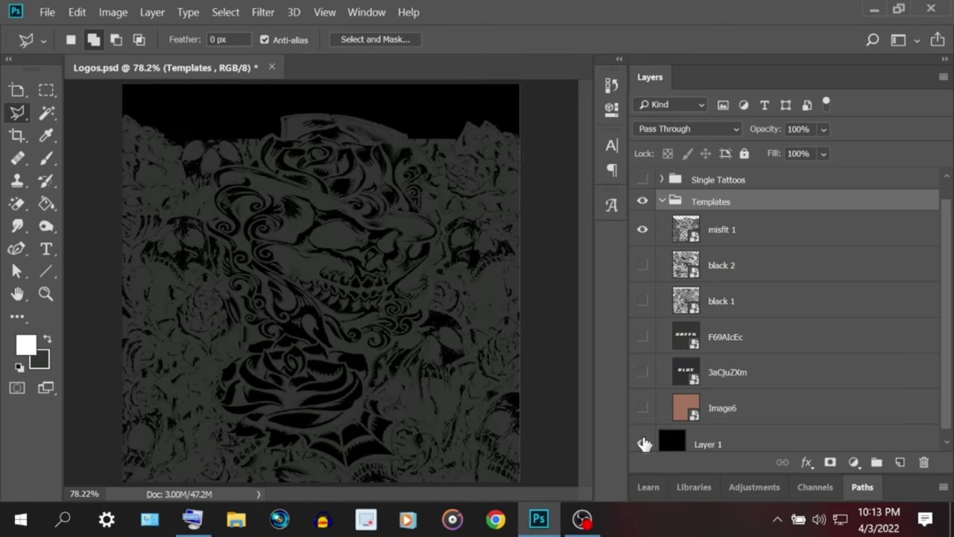
click(643, 443)
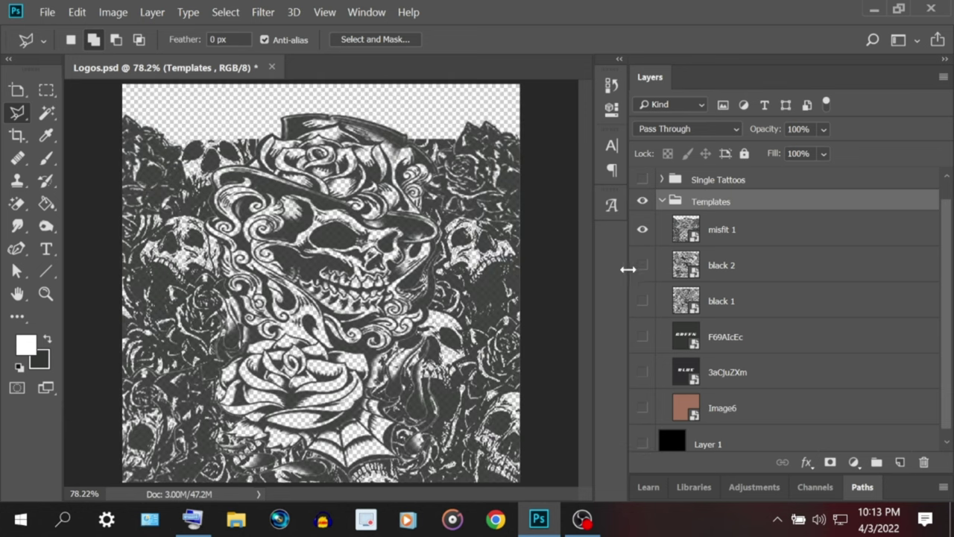
Hide misfit 1, collapse and hide Templates, and turn on Single Tattoos
click(642, 230)
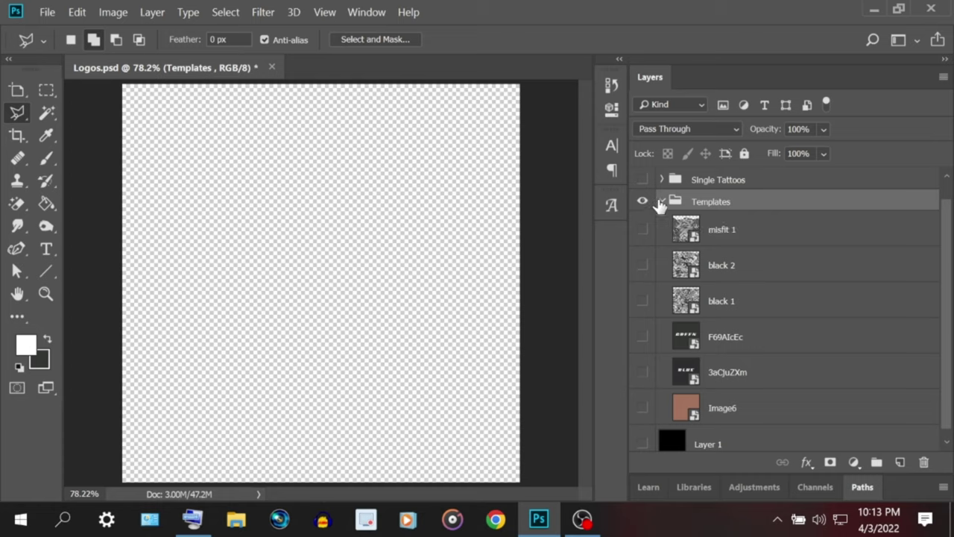
click(660, 203)
click(642, 222)
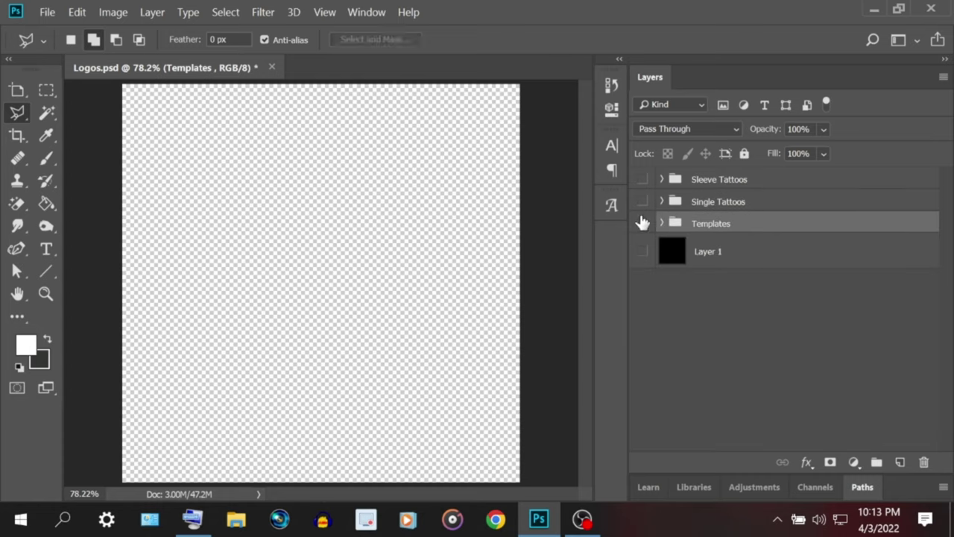
click(660, 203)
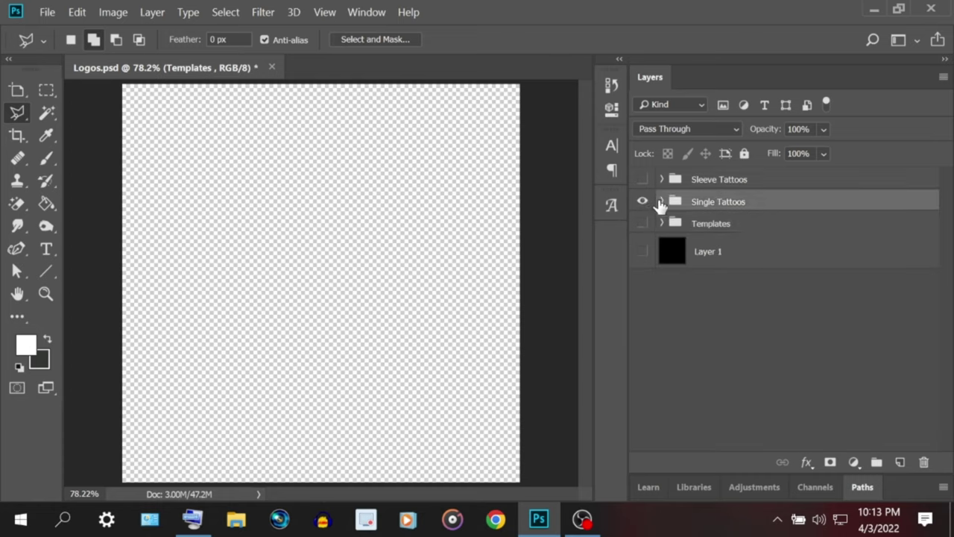
Show and select the 5c92867f… Aztec skull layer in Single Tattoos, then rasterize it
click(662, 202)
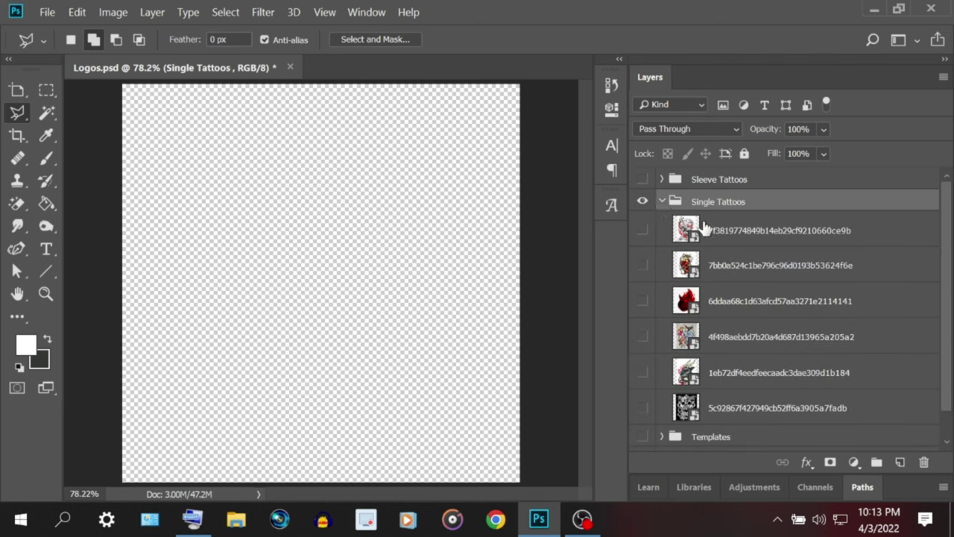
scroll(683, 287, down, 1)
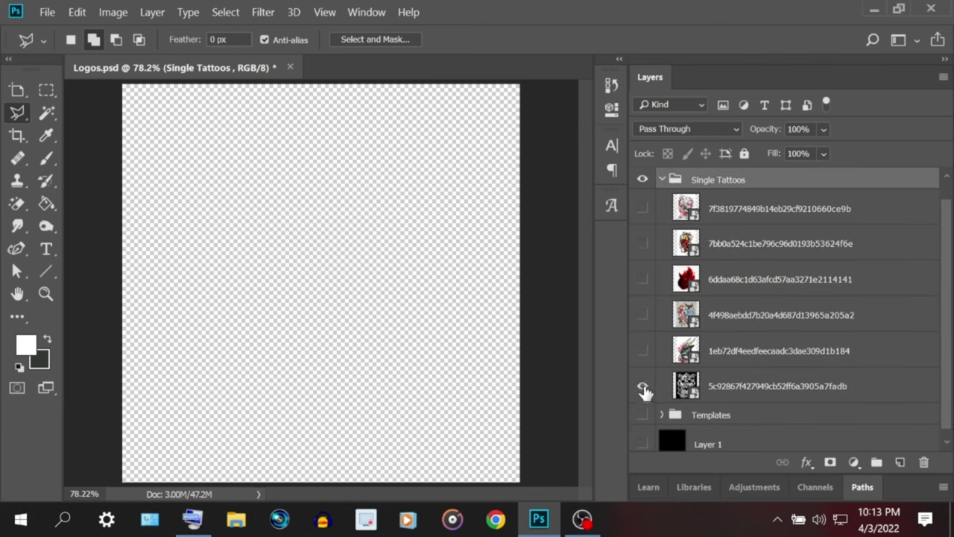
click(643, 388)
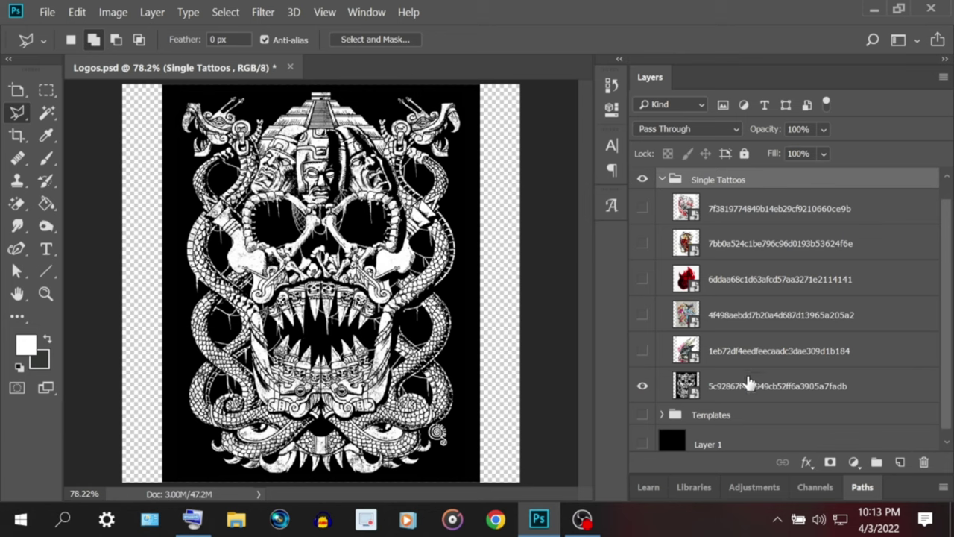
click(750, 384)
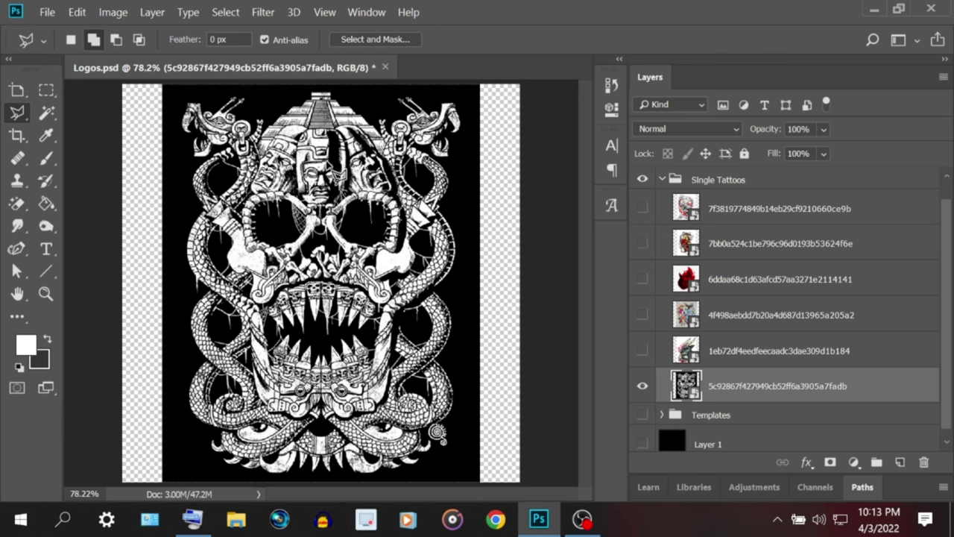
right_click(798, 382)
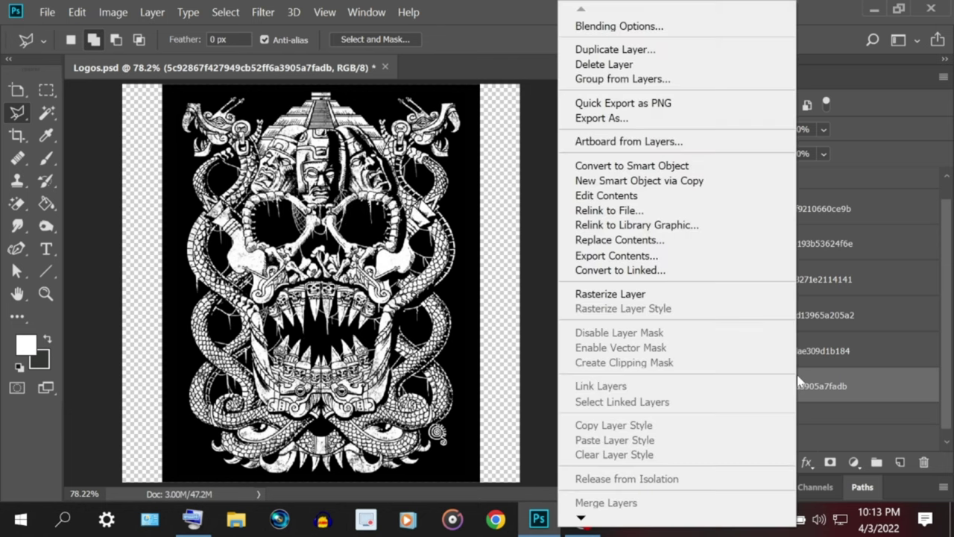
click(630, 296)
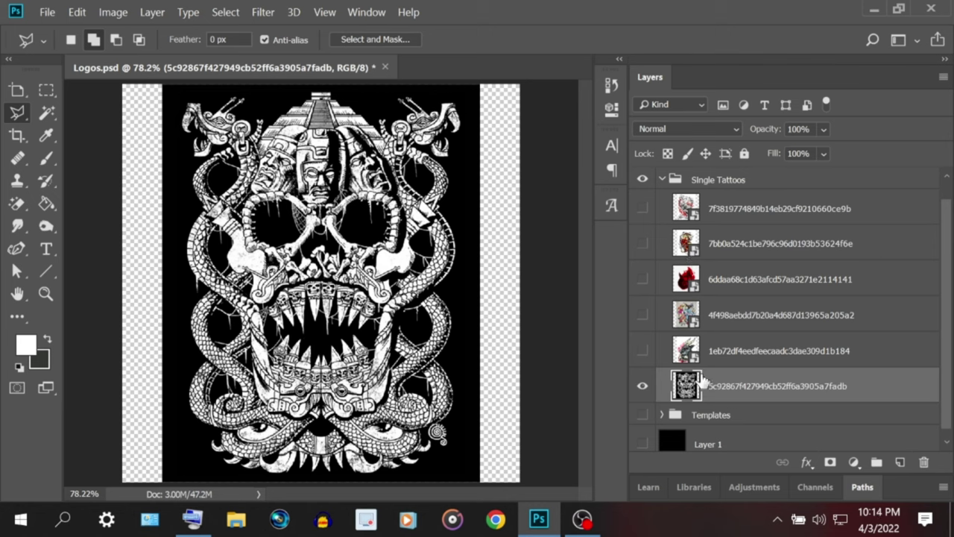
Open Select > Color Range and set it to select Shadows
key(w)
click(225, 12)
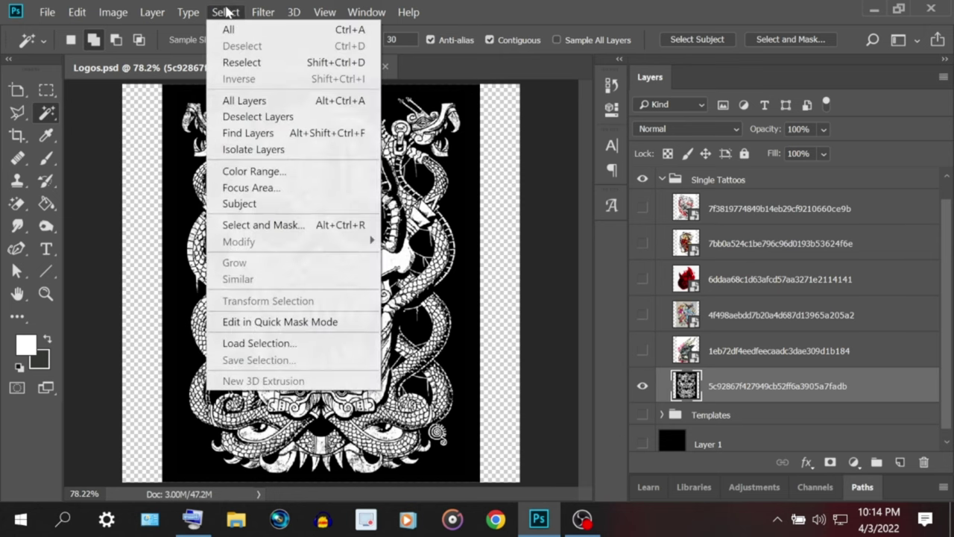
click(298, 172)
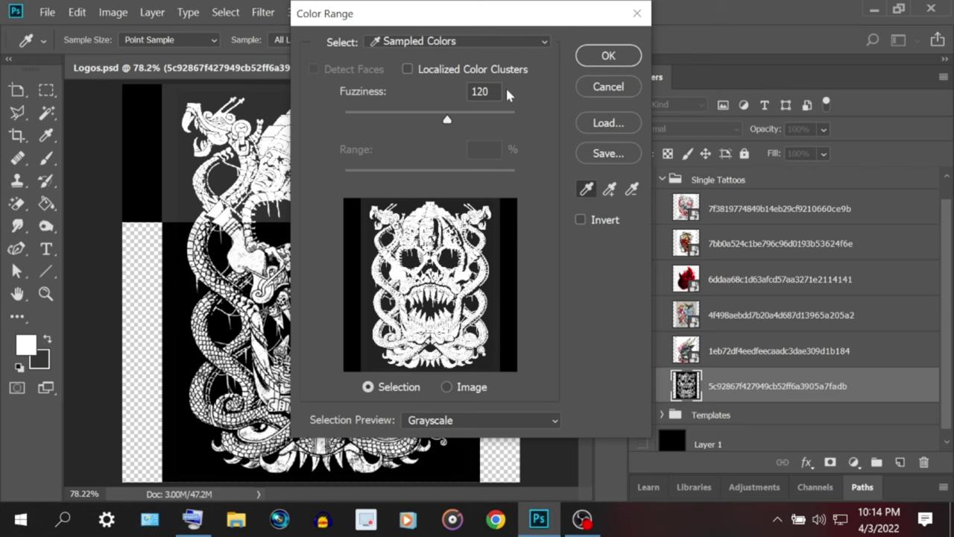
click(543, 43)
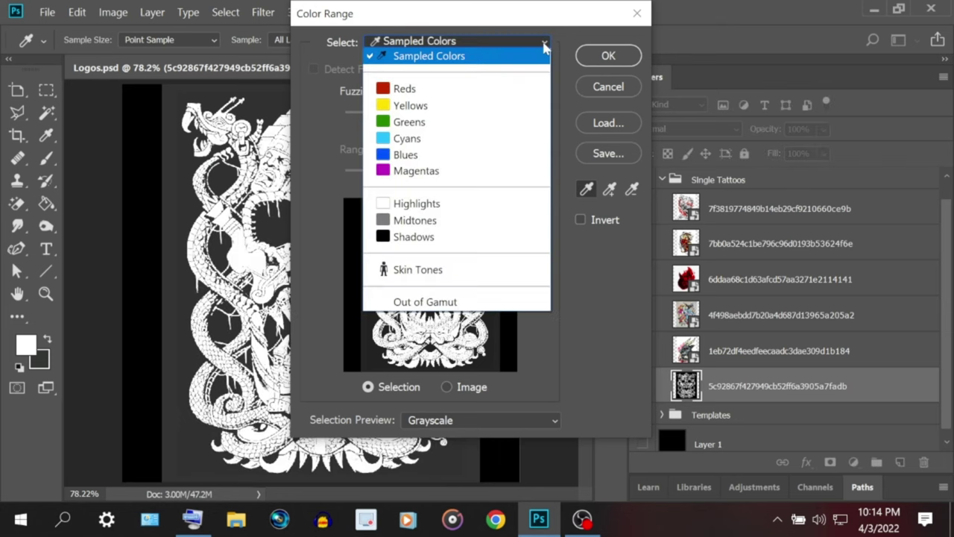
click(440, 239)
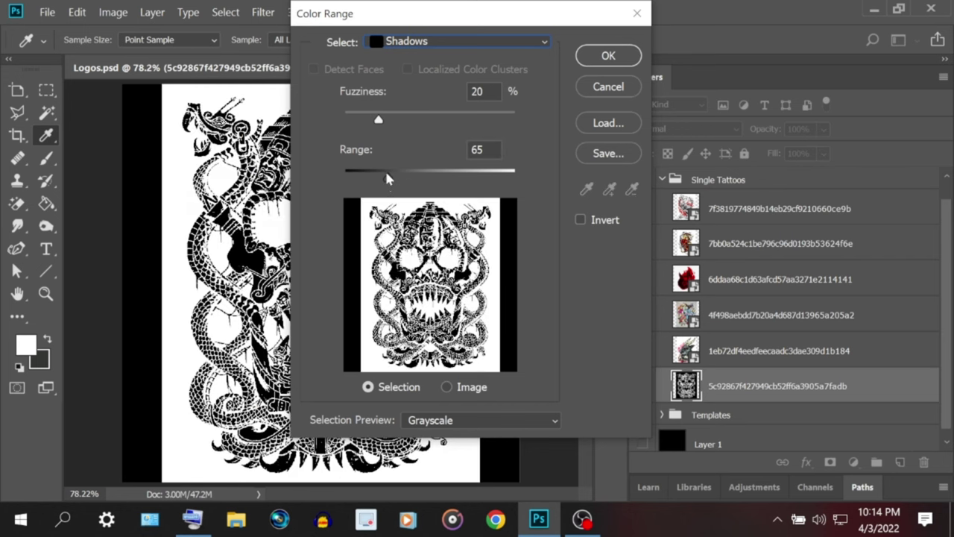
Use Range 0 and Fuzziness 15, confirm, and invert the selection to the white lines
drag(385, 181, 337, 173)
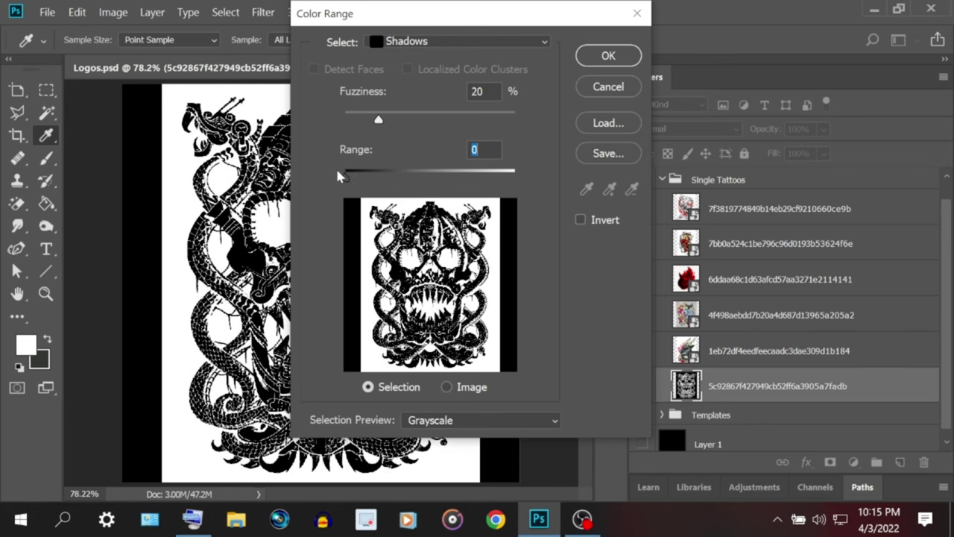
drag(379, 125, 358, 131)
key(Up)
key(Up)
key(Up)
key(Up)
key(Up)
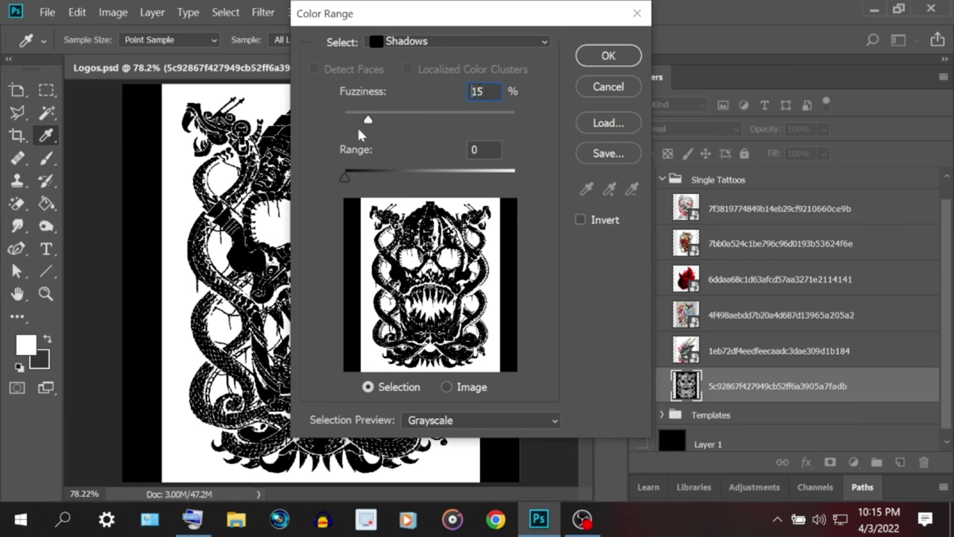
click(600, 58)
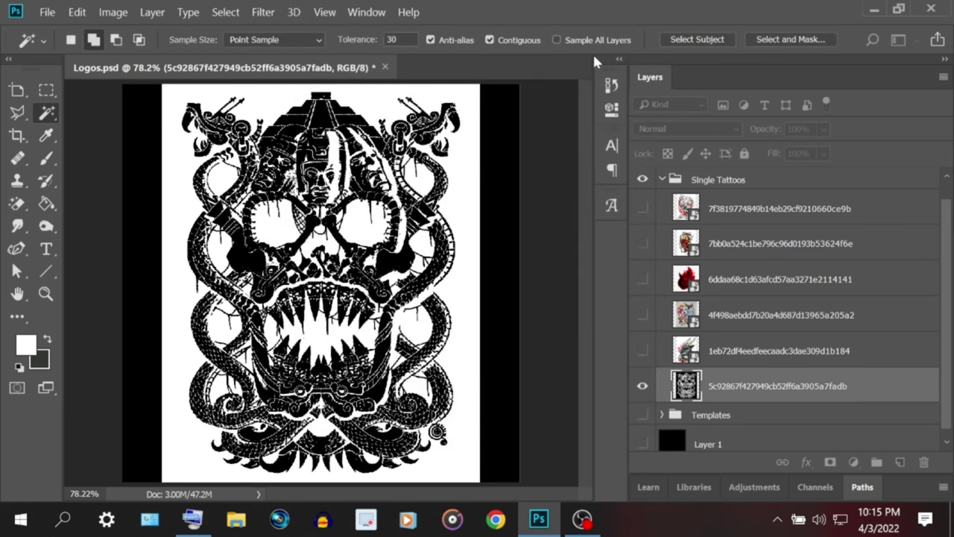
key(ctrl+i)
key(l)
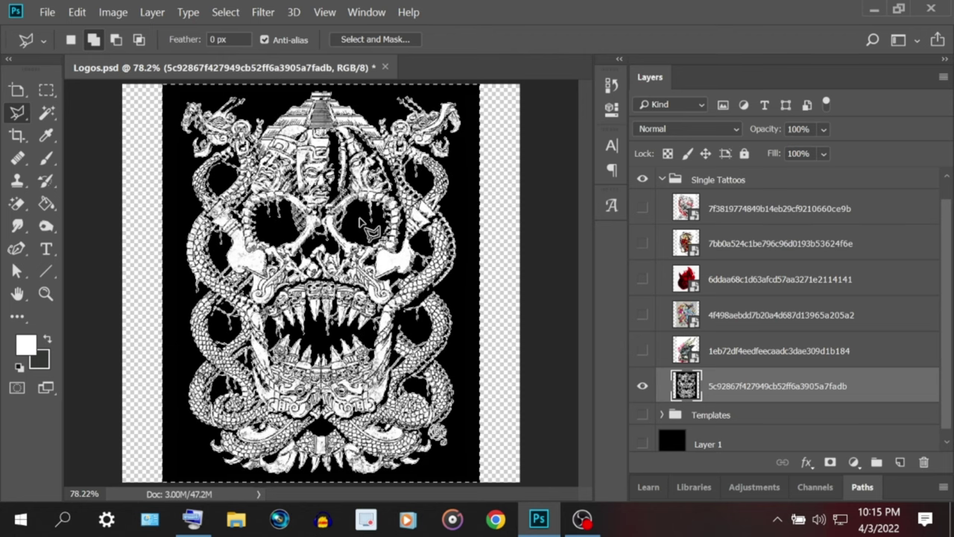
Cut the selected line art onto a new Layer 2 with Layer Via Cut, then hide Layer 2
right_click(360, 193)
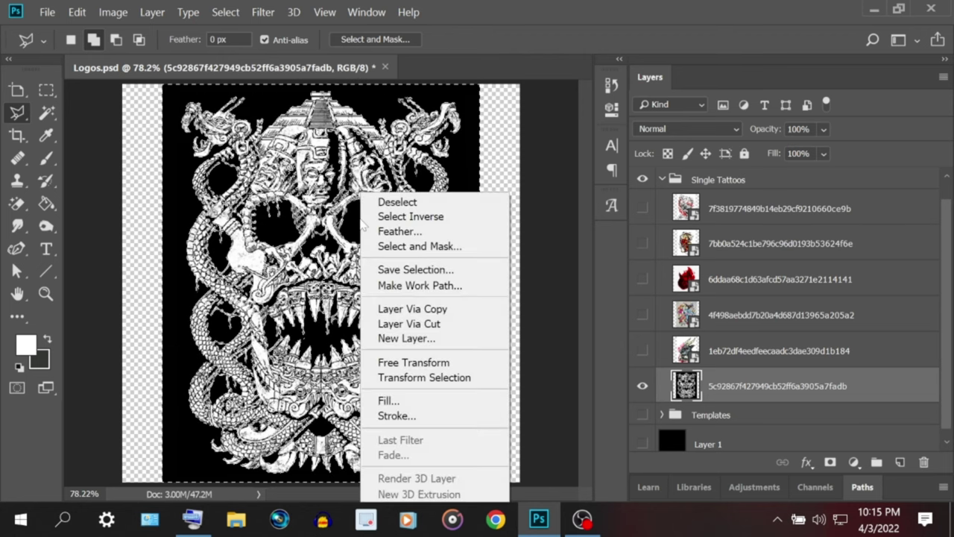
click(440, 323)
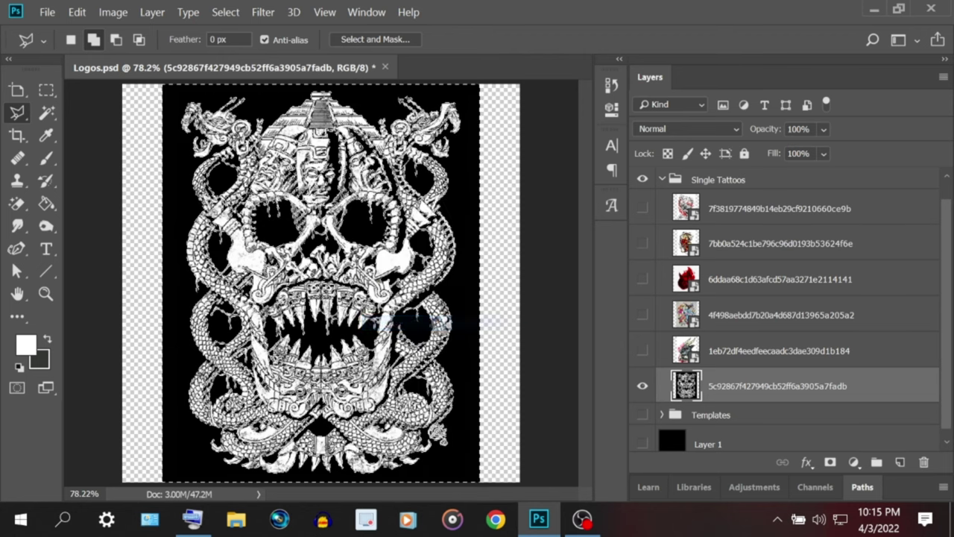
click(643, 388)
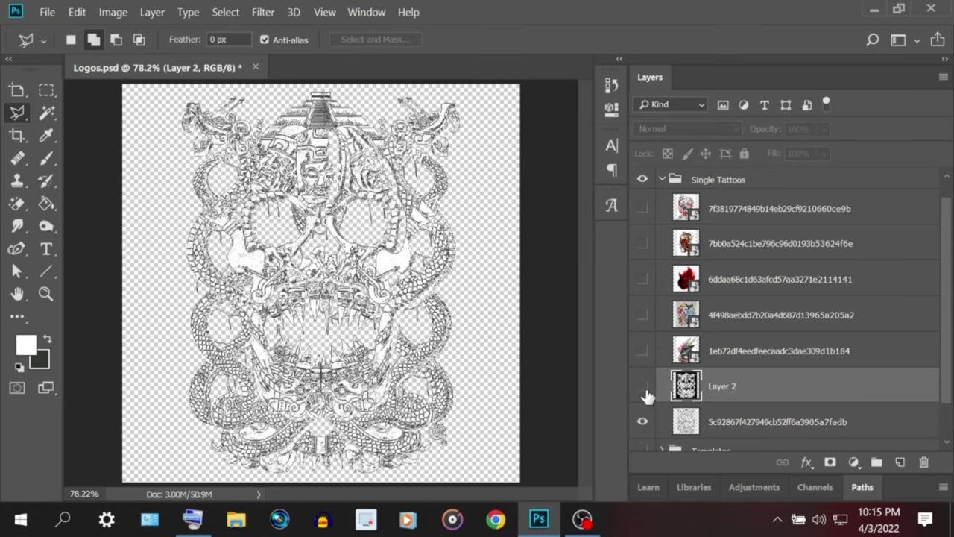